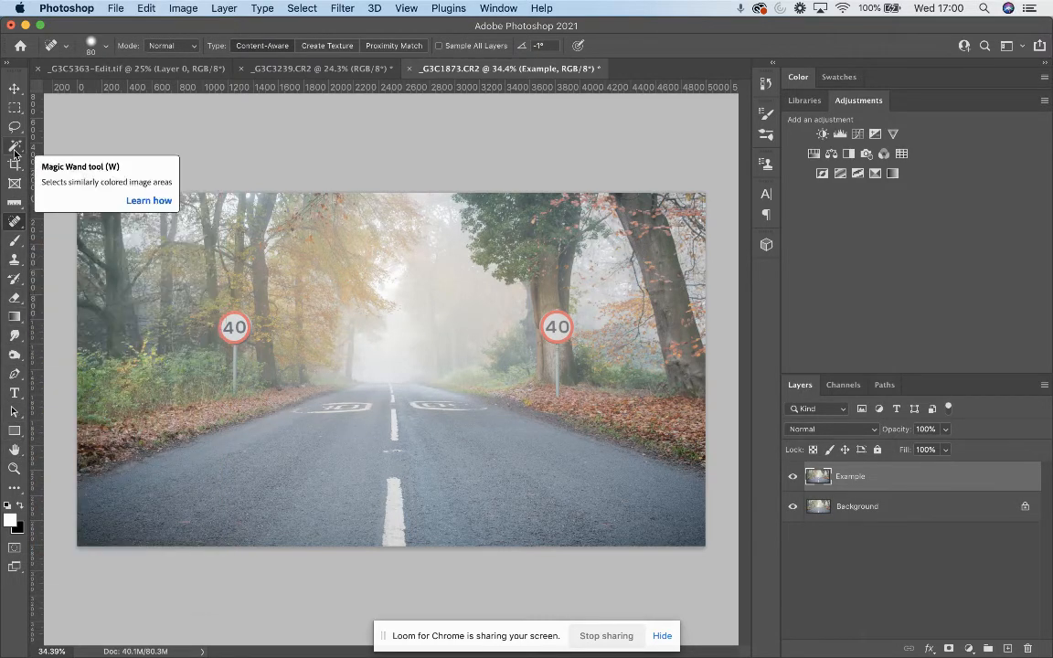
pyautogui.click(15, 226)
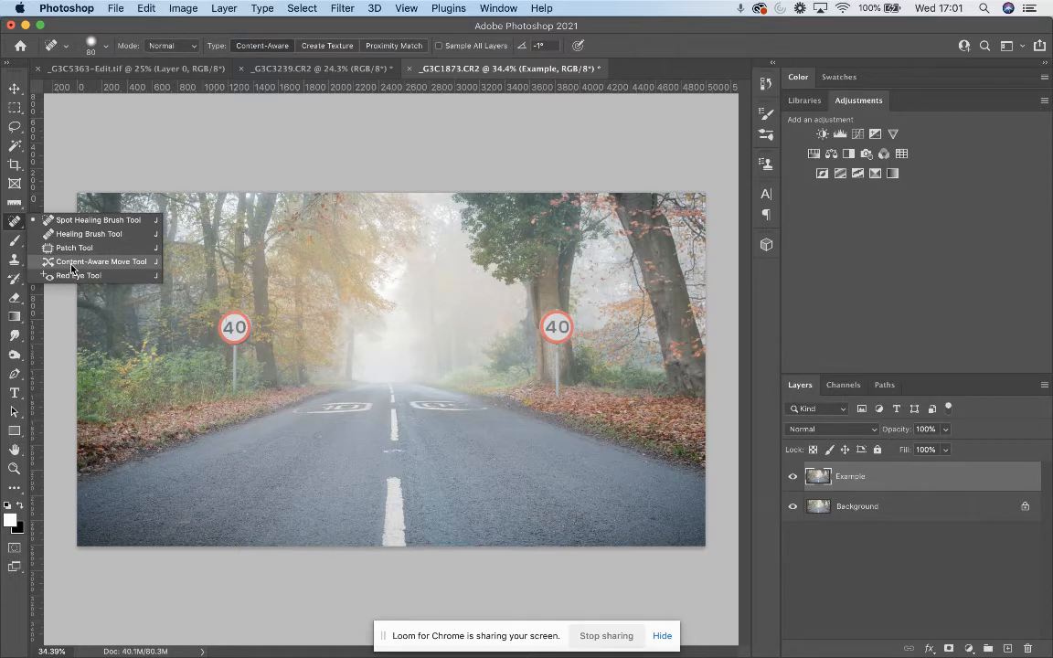
pyautogui.click(73, 248)
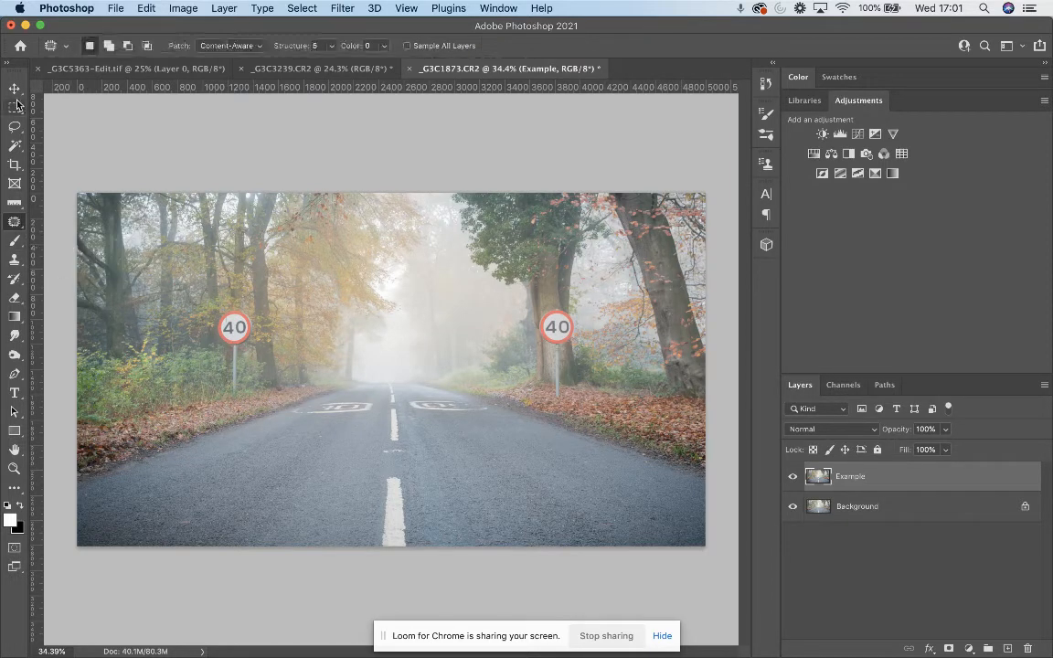
pyautogui.rightClick(15, 225)
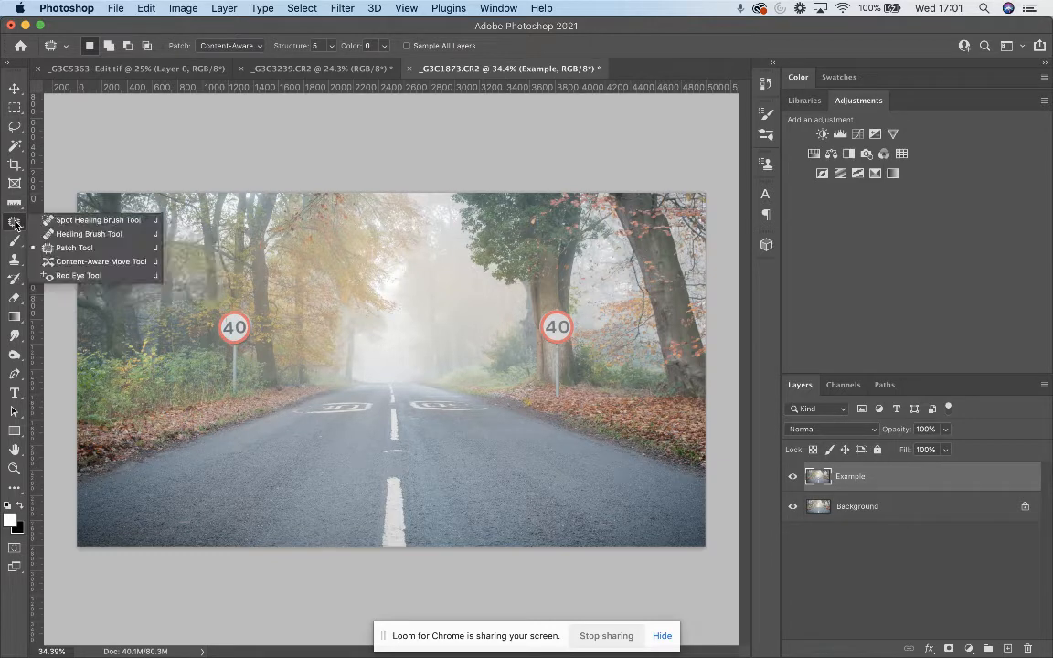
pyautogui.click(67, 223)
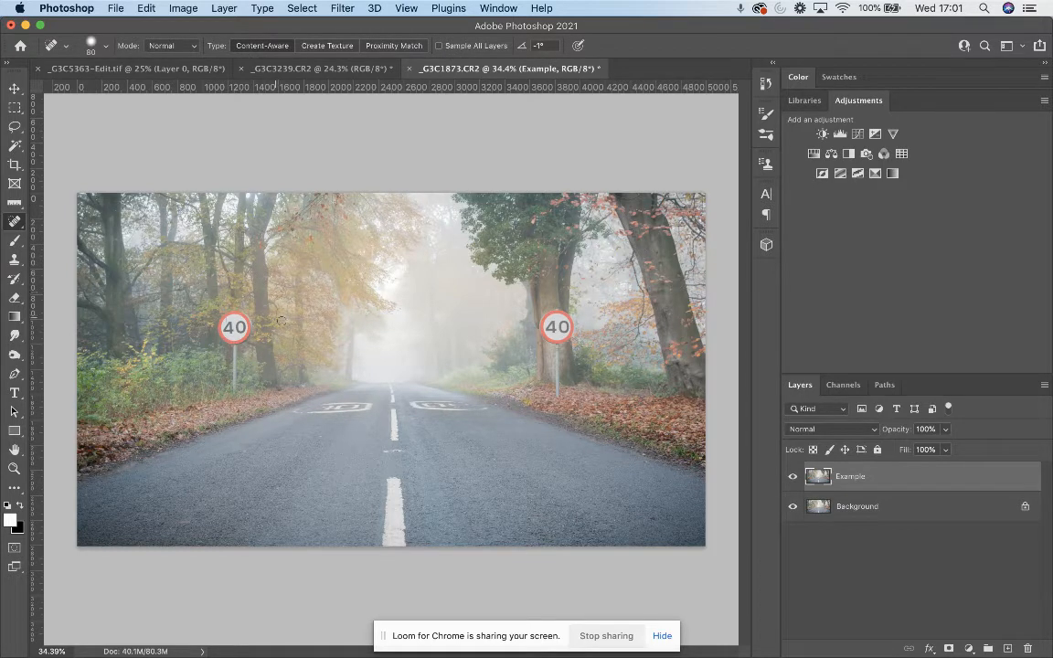
# Enlarge the Spot Healing Brush to 500 px and raise its hardness slightly, leaving the blend mode at Normal
pyautogui.press(']')
pyautogui.press(']')
pyautogui.press(']')
pyautogui.press(']')
pyautogui.press(']')
pyautogui.press(']')
pyautogui.press(']')
pyautogui.press(']')
pyautogui.press(']')
pyautogui.press(']')
pyautogui.press(']')
pyautogui.click(94, 45)
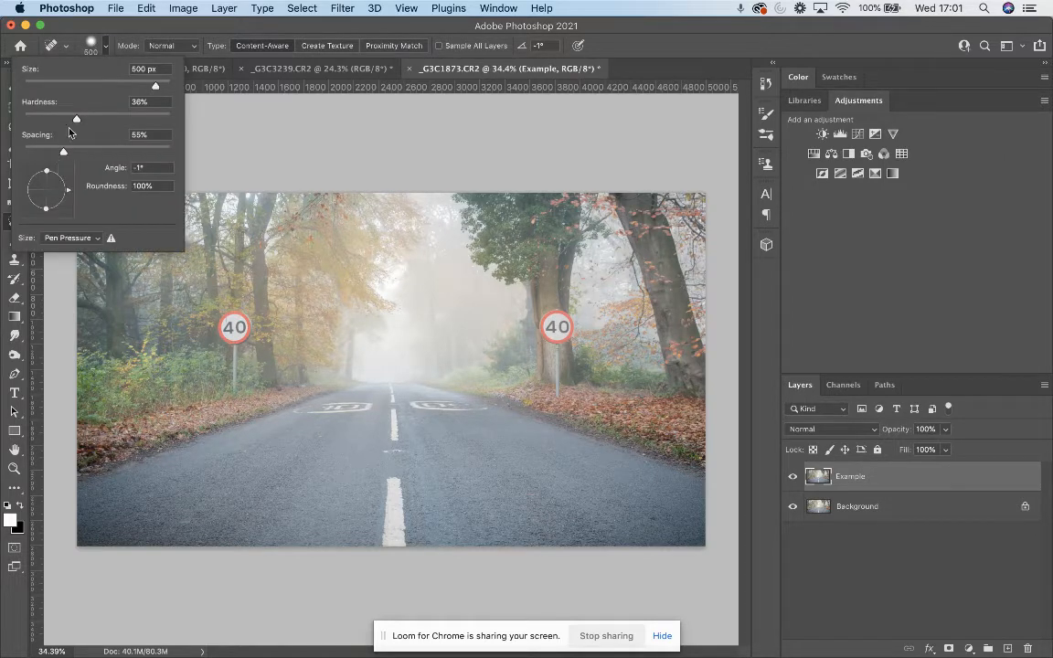
pyautogui.moveTo(76, 118); pyautogui.dragTo(83, 123)
pyautogui.click(190, 52)
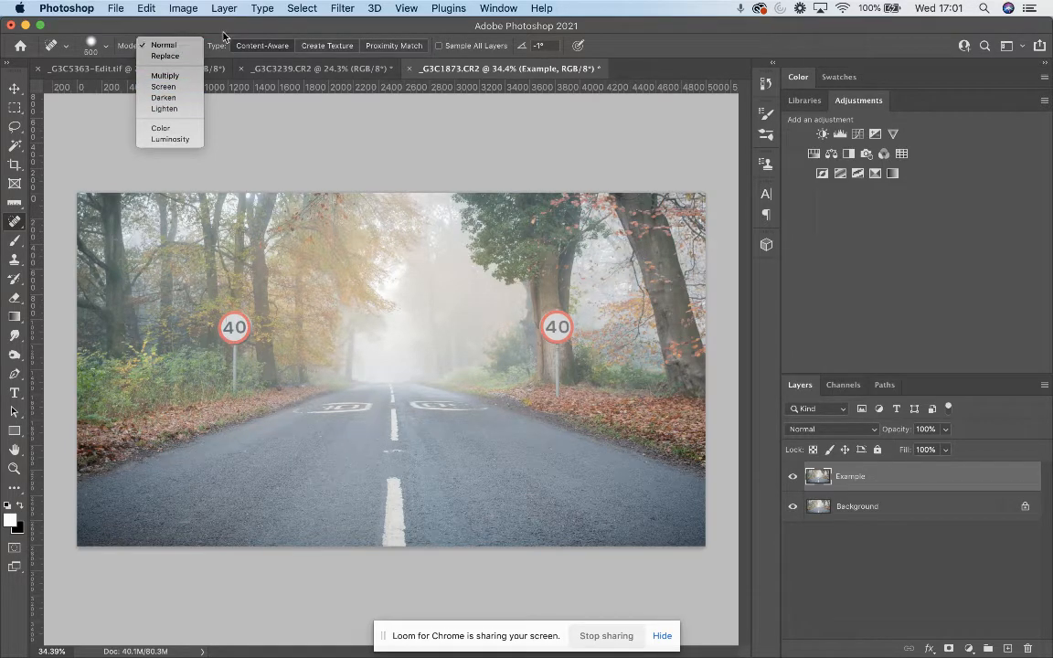
pyautogui.click(208, 39)
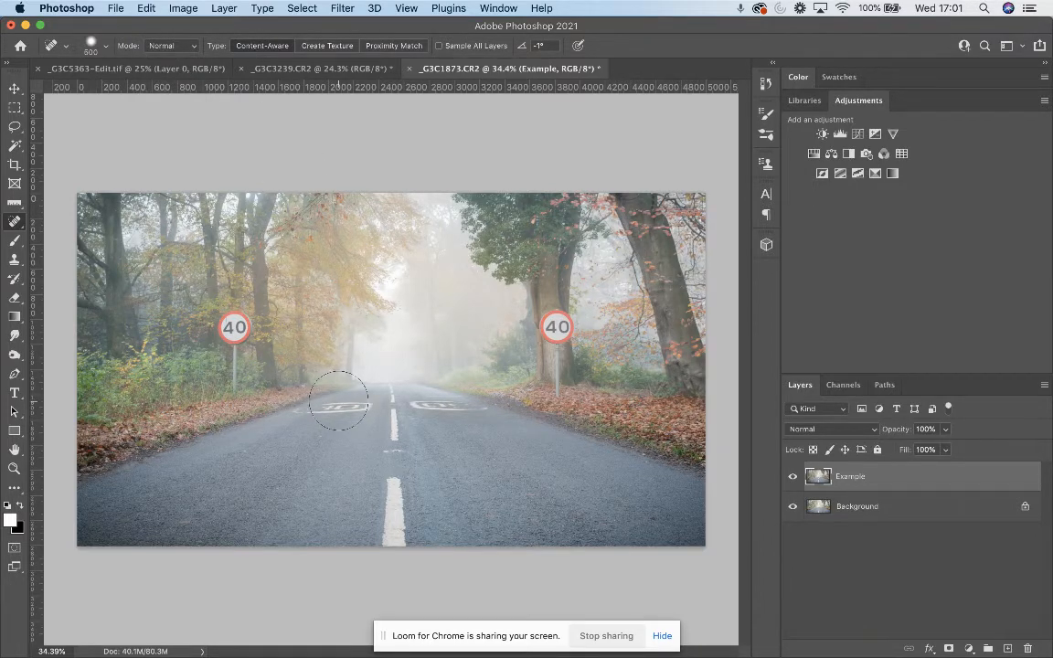
# Reduce the brush to 50 px and heal away the reflective road stud between the two nearest centre-line dashes
pyautogui.scroll(2, 341, 412)
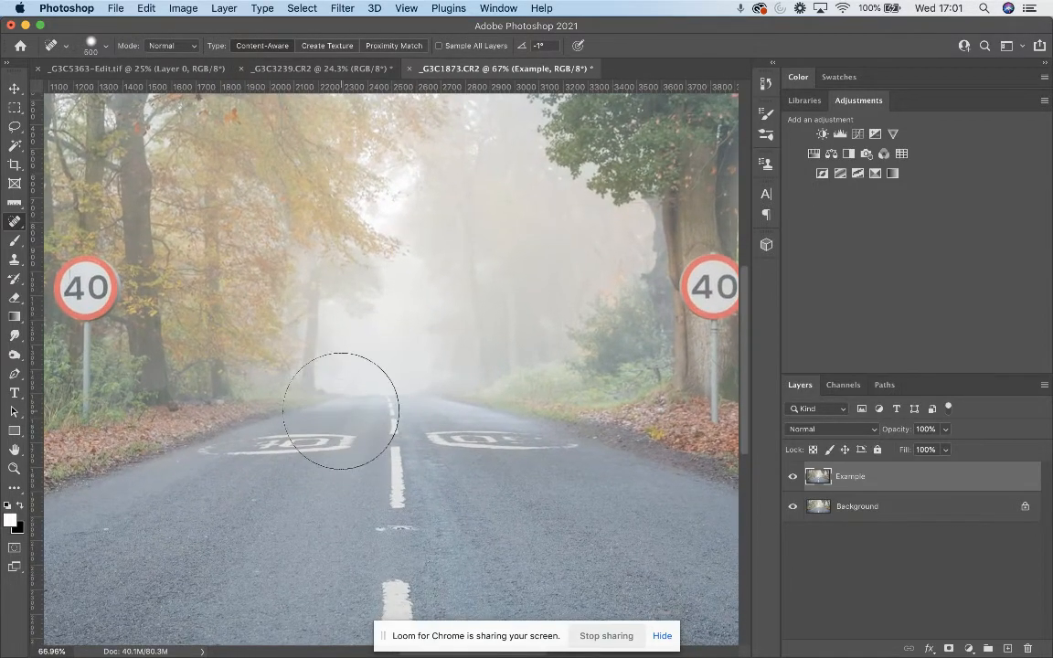
pyautogui.scroll(3, 341, 411)
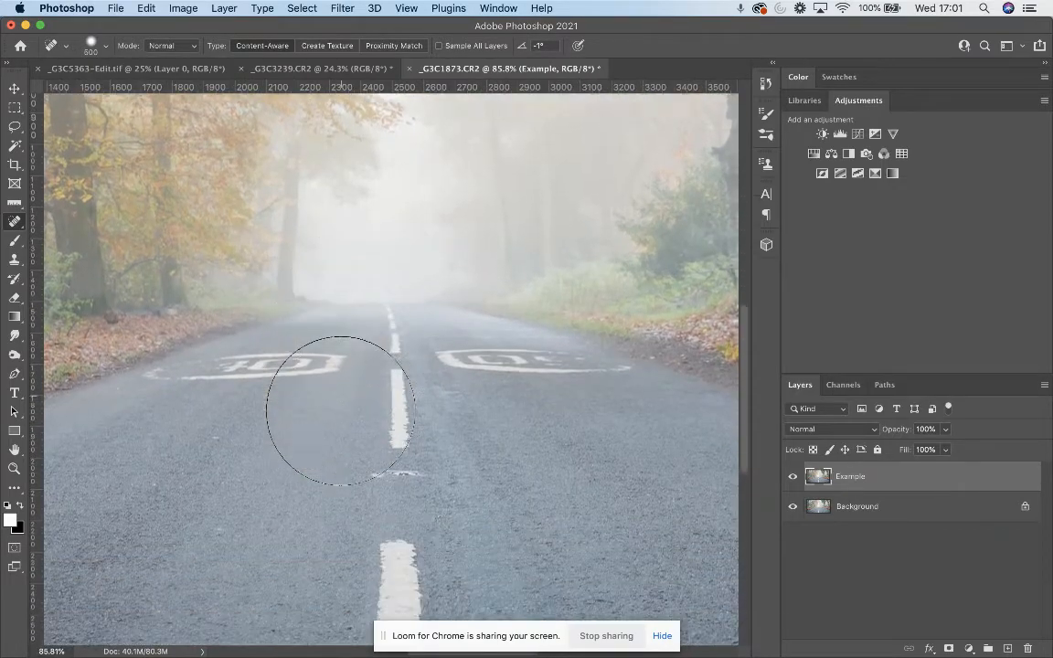
pyautogui.scroll(4, 341, 412)
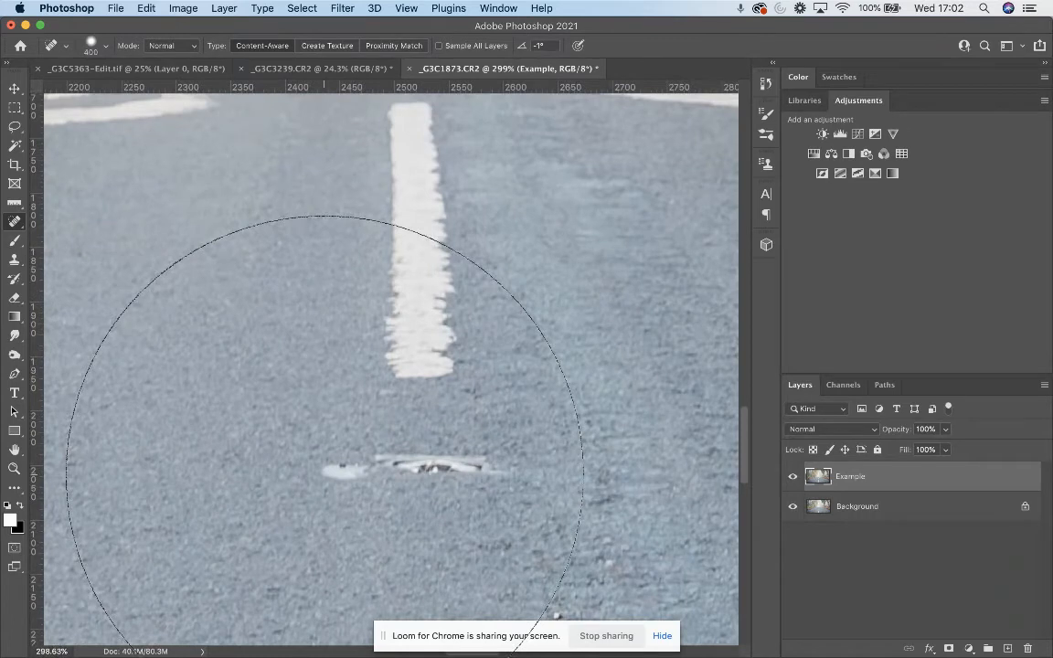
pyautogui.press('[')
pyautogui.press('[')
pyautogui.press('[')
pyautogui.press('[')
pyautogui.press('[')
pyautogui.press('[')
pyautogui.press('[')
pyautogui.press('[')
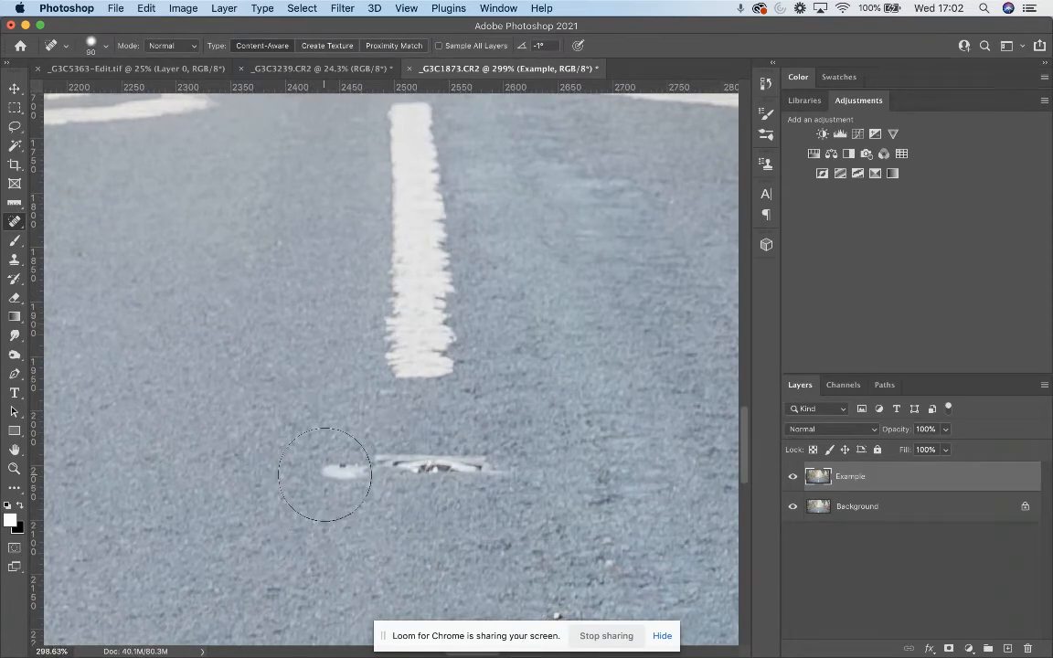
pyautogui.press('[')
pyautogui.press('[')
pyautogui.press('[')
pyautogui.moveTo(325, 473)
pyautogui.mouseDown()
pyautogui.moveTo(393, 471)
pyautogui.moveTo(396, 459)
pyautogui.moveTo(476, 467)
pyautogui.moveTo(508, 469)
pyautogui.mouseUp()
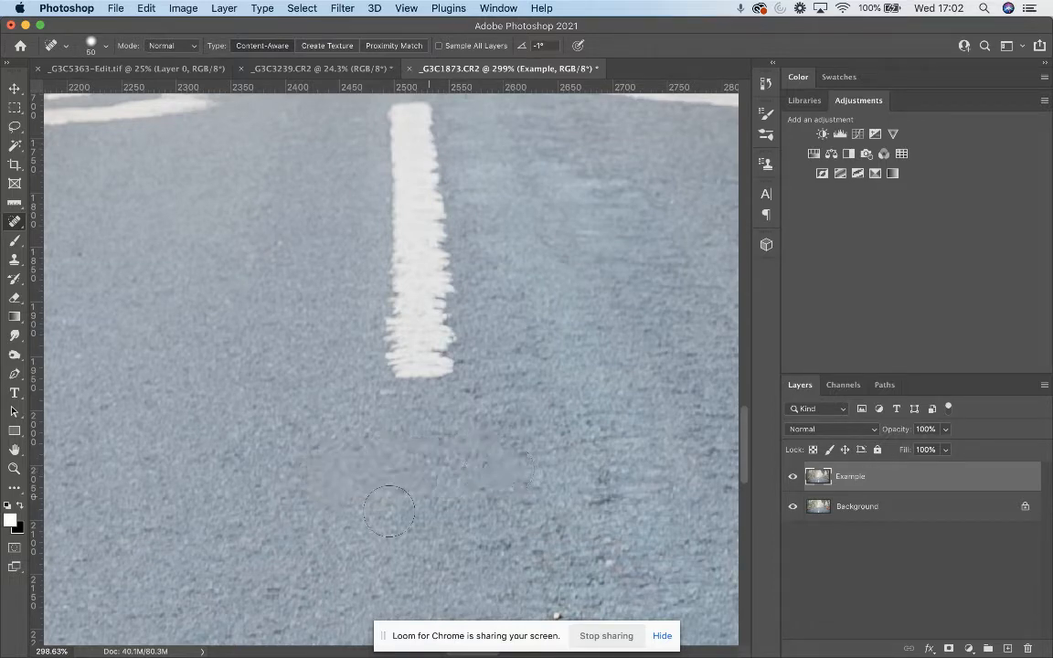
# Heal away the large centre-line dash in the road's foreground, covering it completely down to the image's lower edge
pyautogui.scroll(-10, 315, 521)
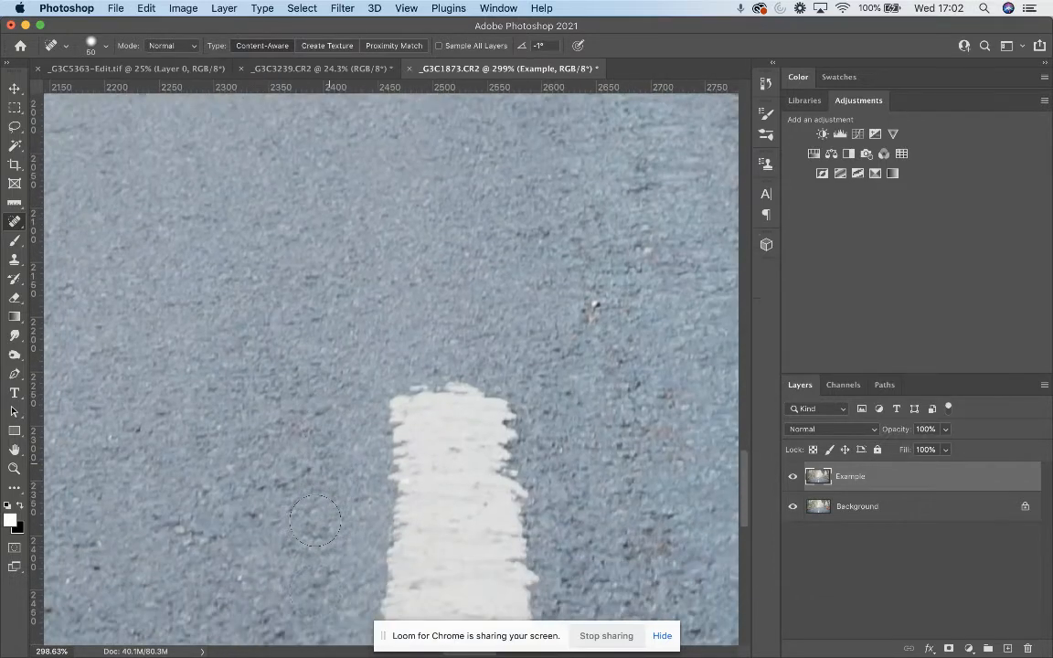
pyautogui.scroll(-3, 316, 521)
pyautogui.scroll(-5, 316, 521)
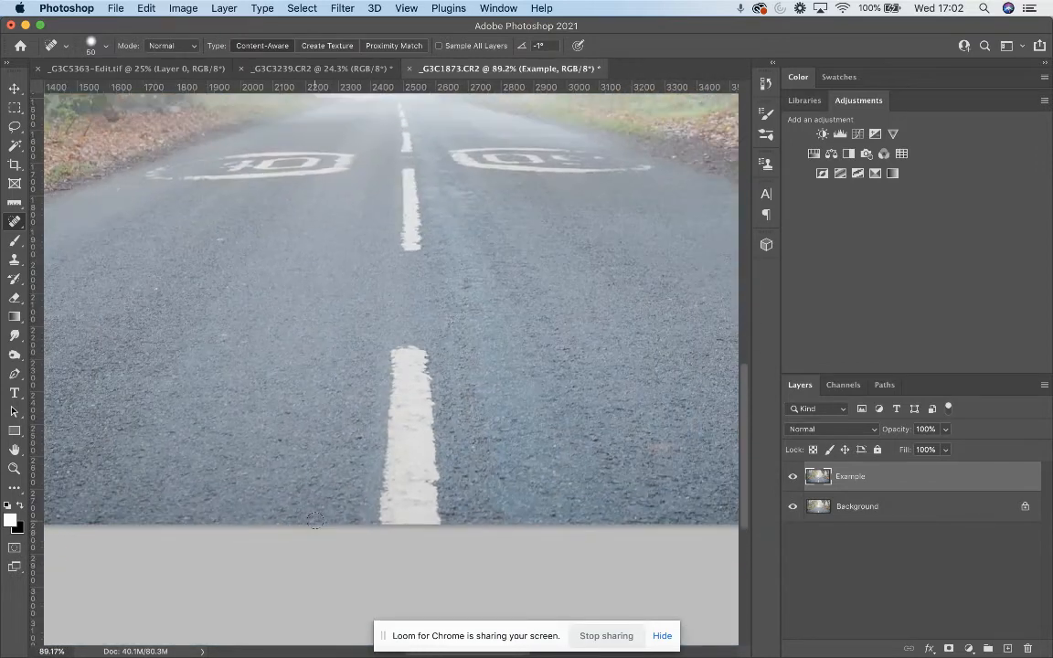
pyautogui.moveTo(389, 352)
pyautogui.mouseDown()
pyautogui.moveTo(427, 351)
pyautogui.moveTo(428, 404)
pyautogui.moveTo(414, 372)
pyautogui.moveTo(393, 406)
pyautogui.moveTo(395, 454)
pyautogui.moveTo(403, 399)
pyautogui.moveTo(410, 439)
pyautogui.moveTo(422, 447)
pyautogui.moveTo(434, 417)
pyautogui.moveTo(413, 413)
pyautogui.moveTo(404, 477)
pyautogui.moveTo(399, 438)
pyautogui.moveTo(387, 497)
pyautogui.moveTo(390, 433)
pyautogui.moveTo(386, 513)
pyautogui.moveTo(414, 459)
pyautogui.moveTo(427, 500)
pyautogui.moveTo(431, 452)
pyautogui.moveTo(439, 522)
pyautogui.moveTo(418, 443)
pyautogui.moveTo(410, 513)
pyautogui.moveTo(399, 461)
pyautogui.moveTo(401, 501)
pyautogui.moveTo(387, 481)
pyautogui.moveTo(400, 511)
pyautogui.mouseUp()
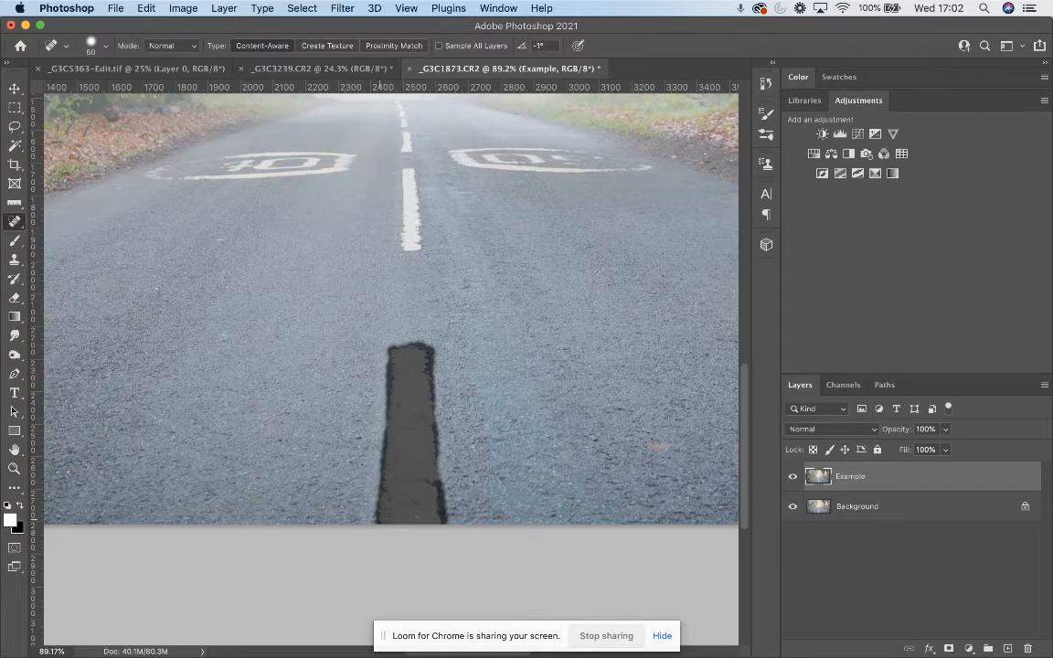
pyautogui.moveTo(417, 511); pyautogui.dragTo(418, 512)
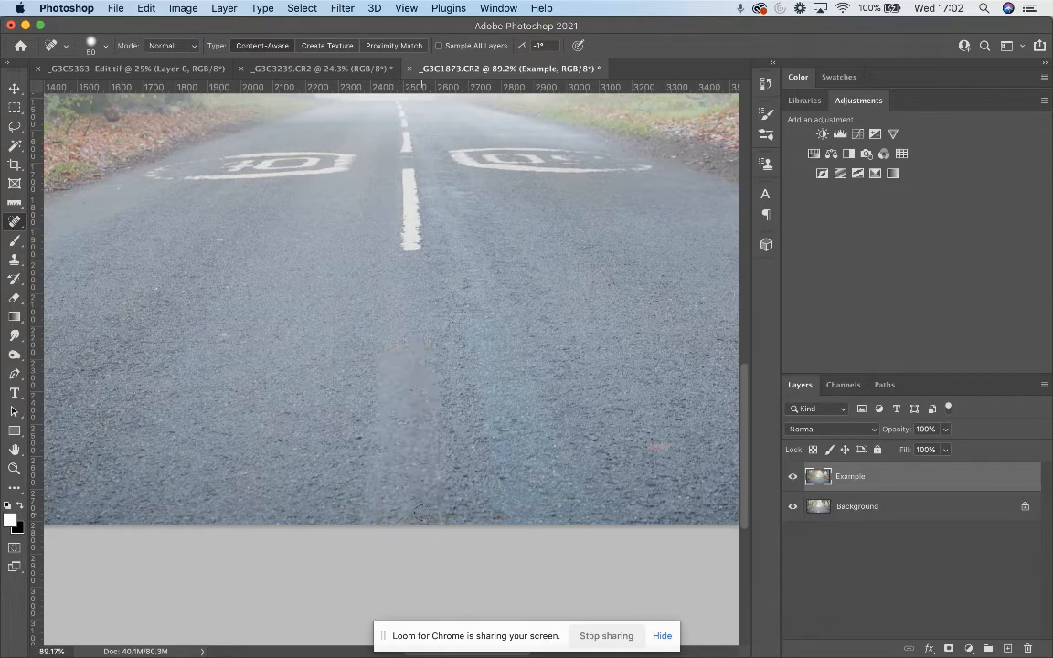
pyautogui.scroll(-3, 402, 418)
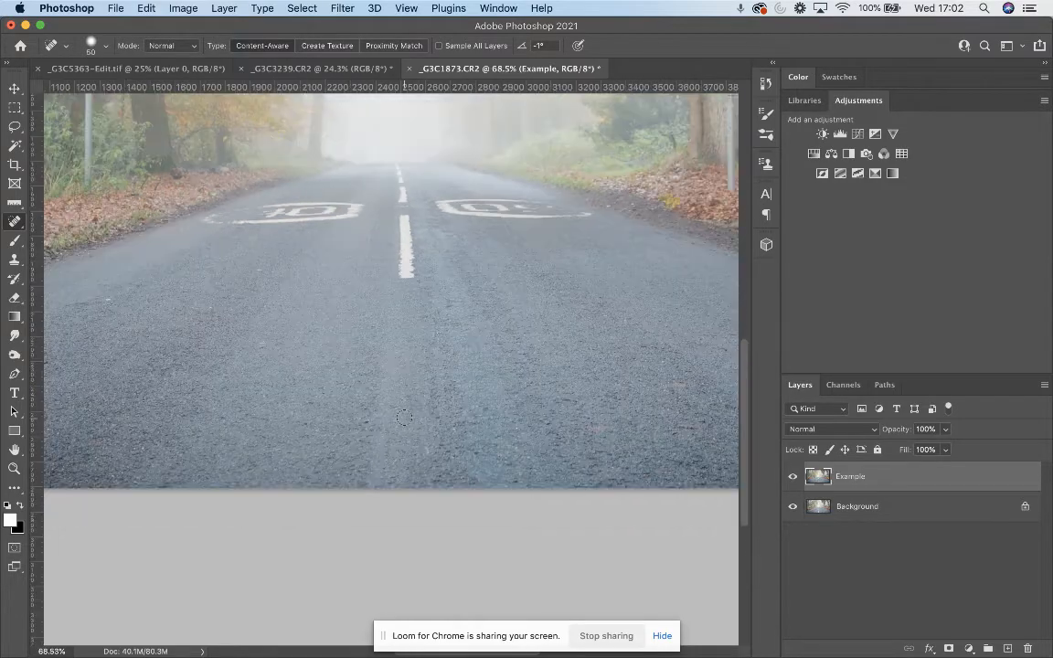
pyautogui.scroll(6, 402, 418)
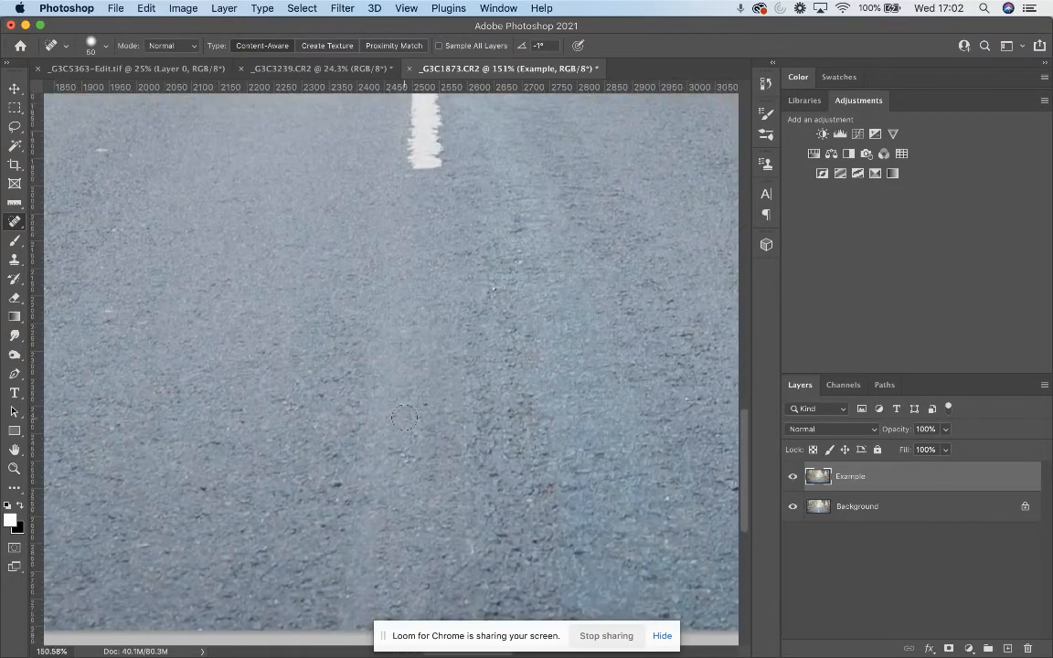
# Heal away the small speck beside the left-lane road marking and the outline ends nearest the centre line
pyautogui.scroll(-3, 403, 418)
pyautogui.moveTo(366, 402)
pyautogui.mouseDown()
pyautogui.moveTo(365, 388)
pyautogui.moveTo(358, 392)
pyautogui.mouseUp()
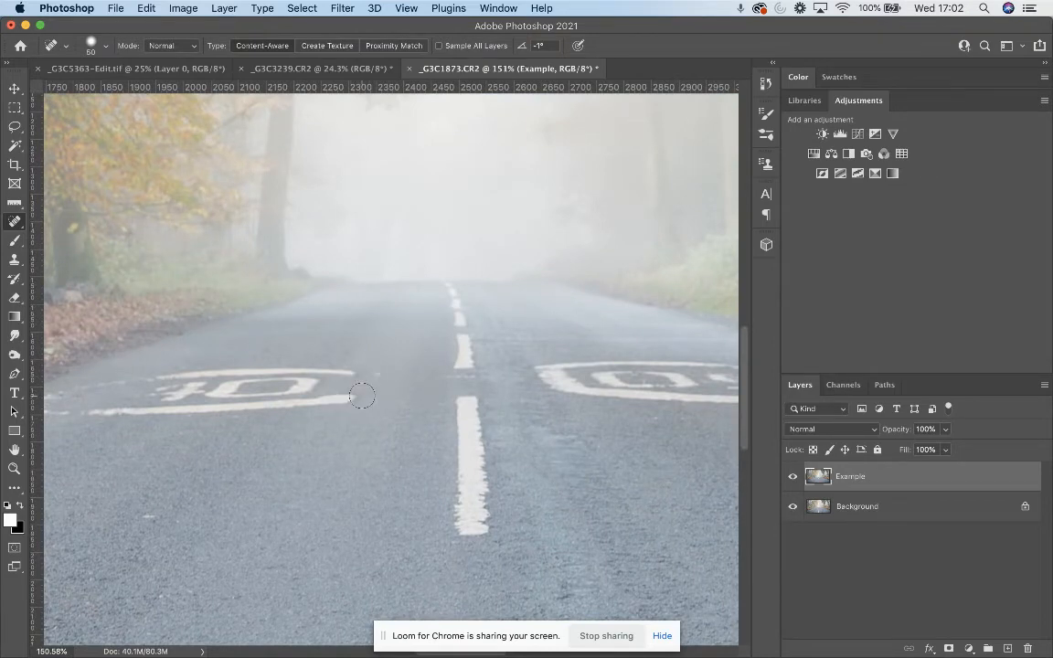
pyautogui.scroll(4, 357, 392)
pyautogui.scroll(1, 395, 403)
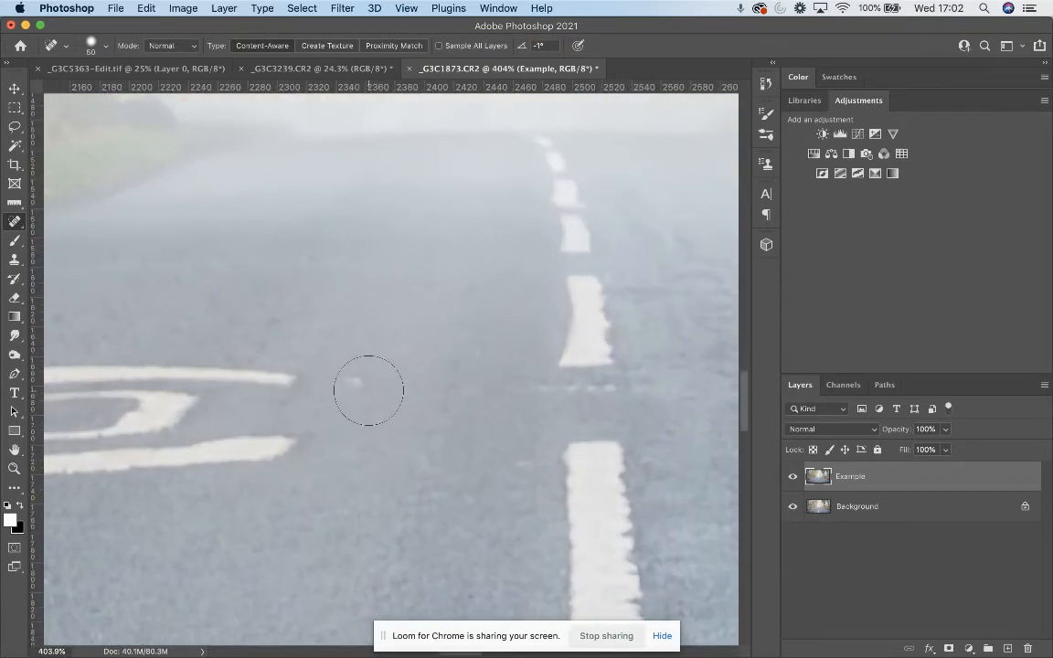
pyautogui.click(369, 391)
pyautogui.click(357, 383)
pyautogui.moveTo(286, 454); pyautogui.dragTo(169, 440)
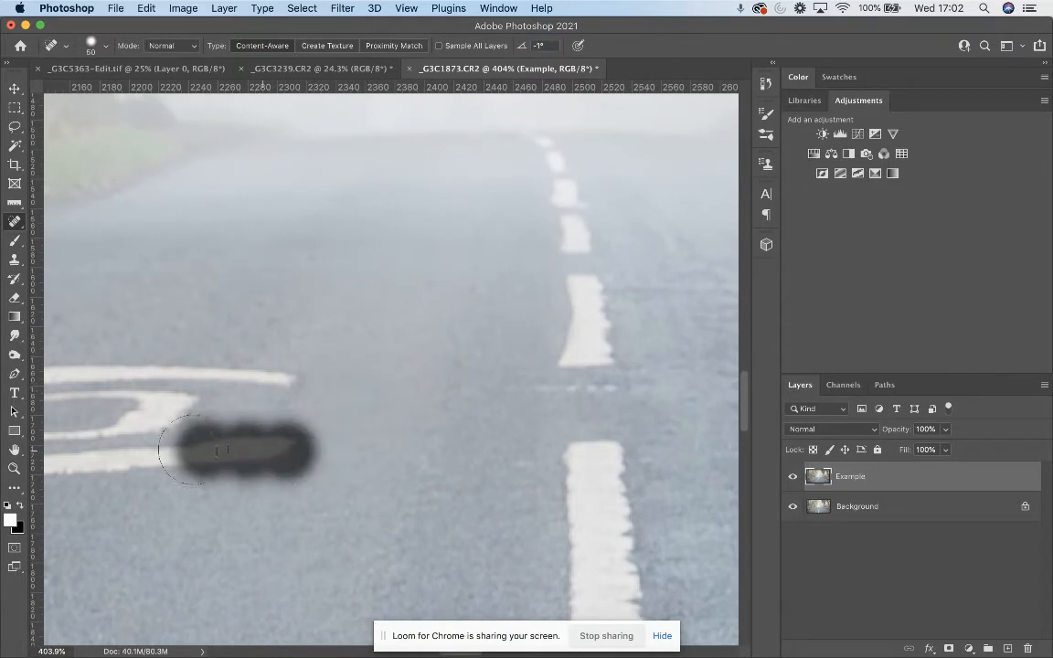
pyautogui.moveTo(284, 393); pyautogui.dragTo(202, 366)
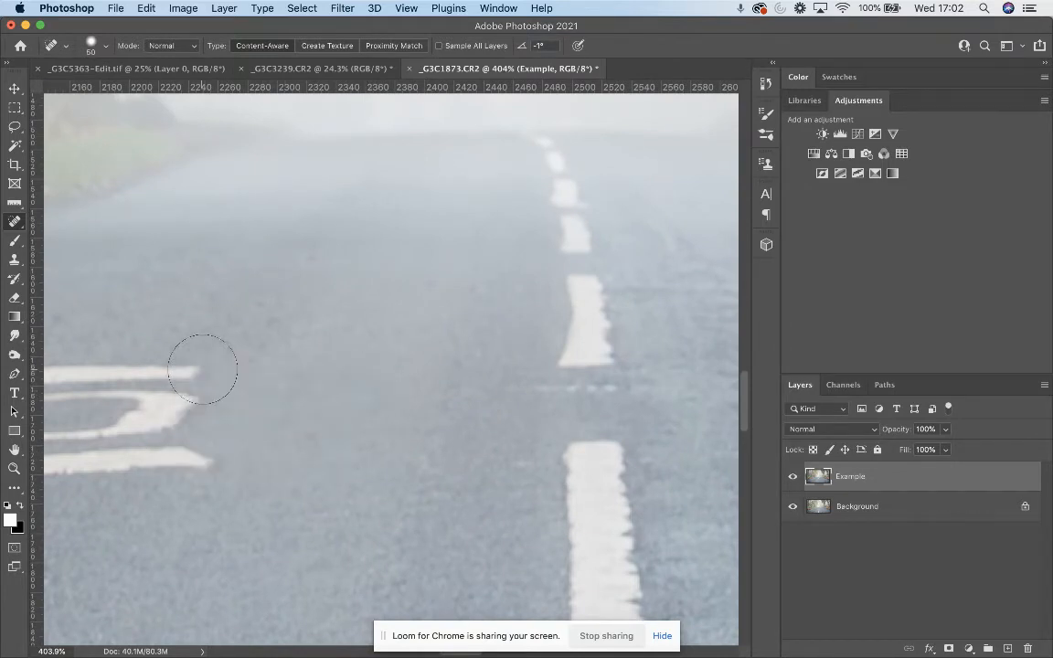
# Heal away the rounded digit and the surrounding outline at the centre-line end of the left-lane road marking
pyautogui.hscroll(-5, 254, 435)
pyautogui.moveTo(460, 413); pyautogui.dragTo(272, 416)
pyautogui.moveTo(444, 365)
pyautogui.mouseDown()
pyautogui.moveTo(380, 404)
pyautogui.moveTo(375, 338)
pyautogui.moveTo(397, 345)
pyautogui.moveTo(311, 301)
pyautogui.moveTo(248, 292)
pyautogui.moveTo(453, 294)
pyautogui.mouseUp()
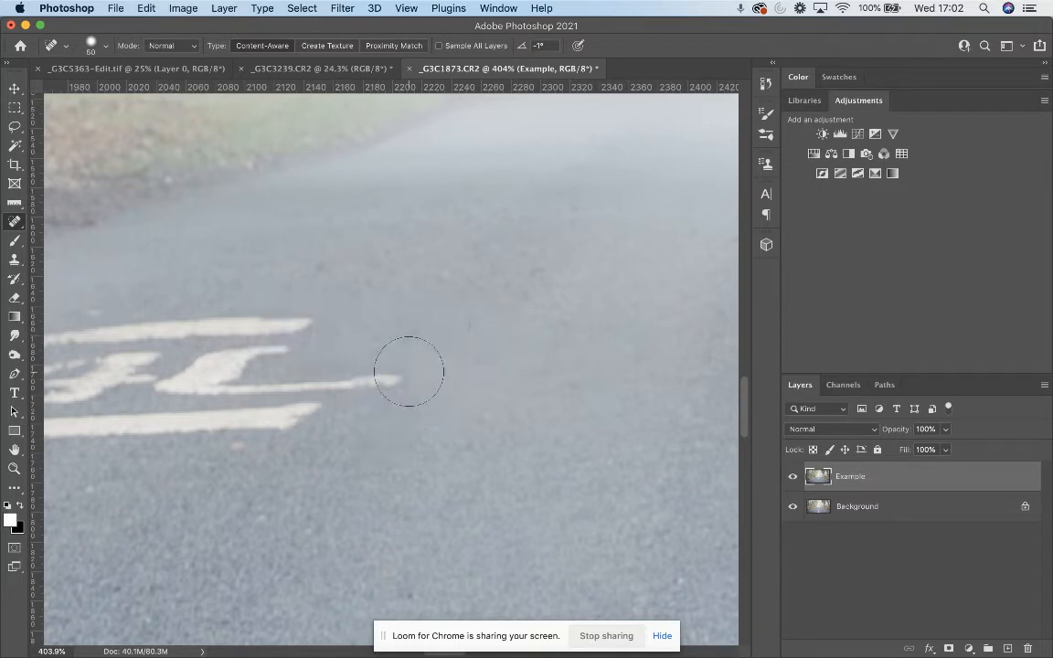
pyautogui.moveTo(407, 369)
pyautogui.mouseDown()
pyautogui.moveTo(277, 371)
pyautogui.moveTo(281, 381)
pyautogui.mouseUp()
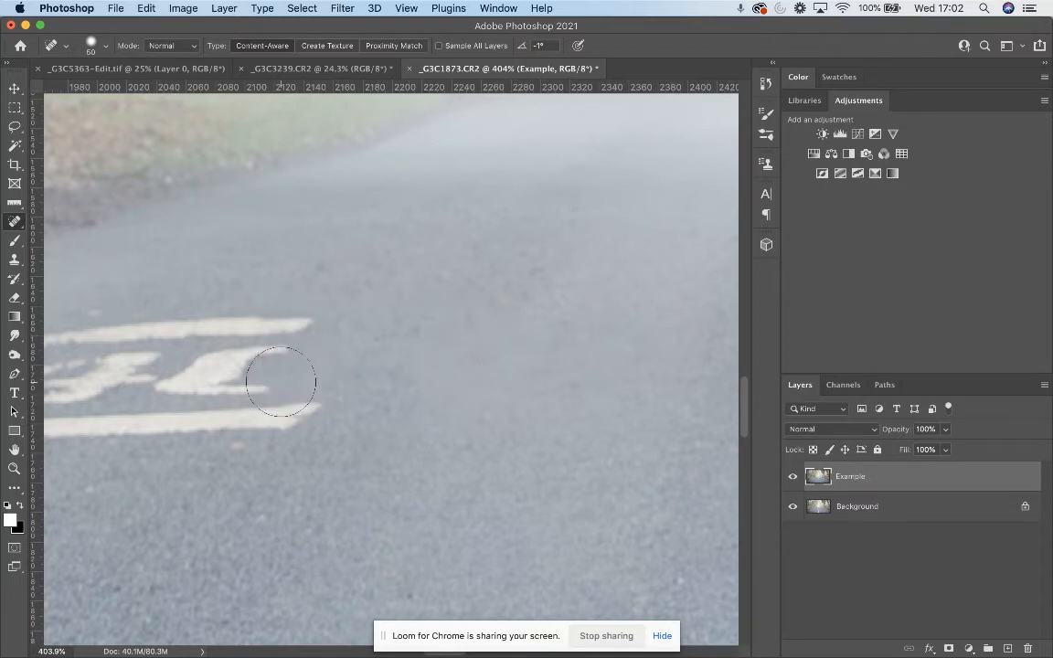
# Set the brush to 80 px and heal away the round face of the 40 sign on the left roadside
pyautogui.scroll(-5, 280, 381)
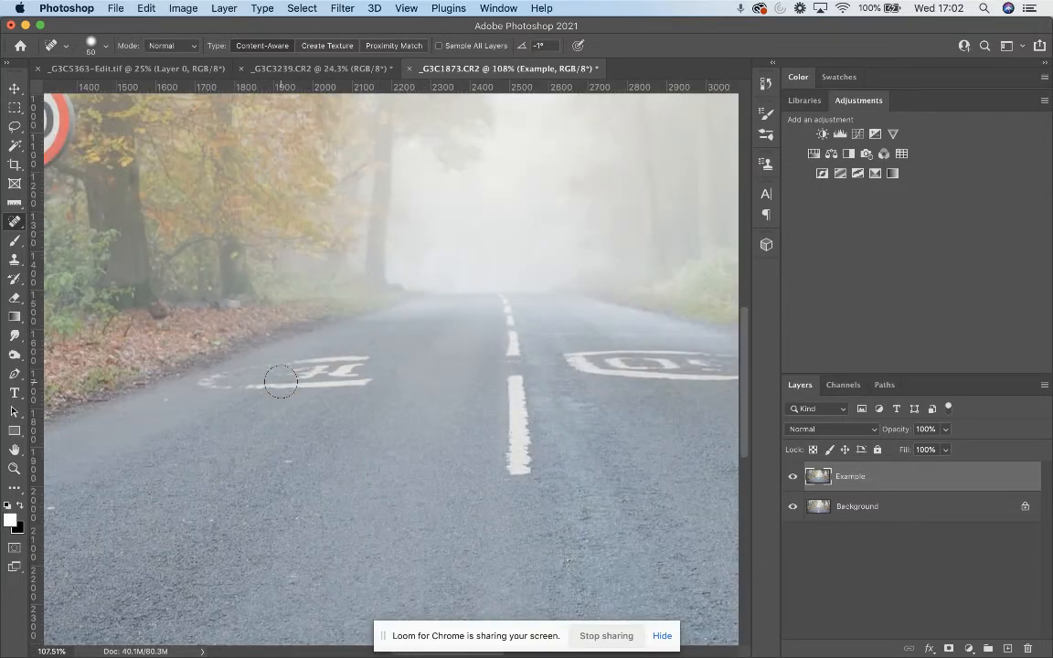
pyautogui.scroll(-3, 280, 381)
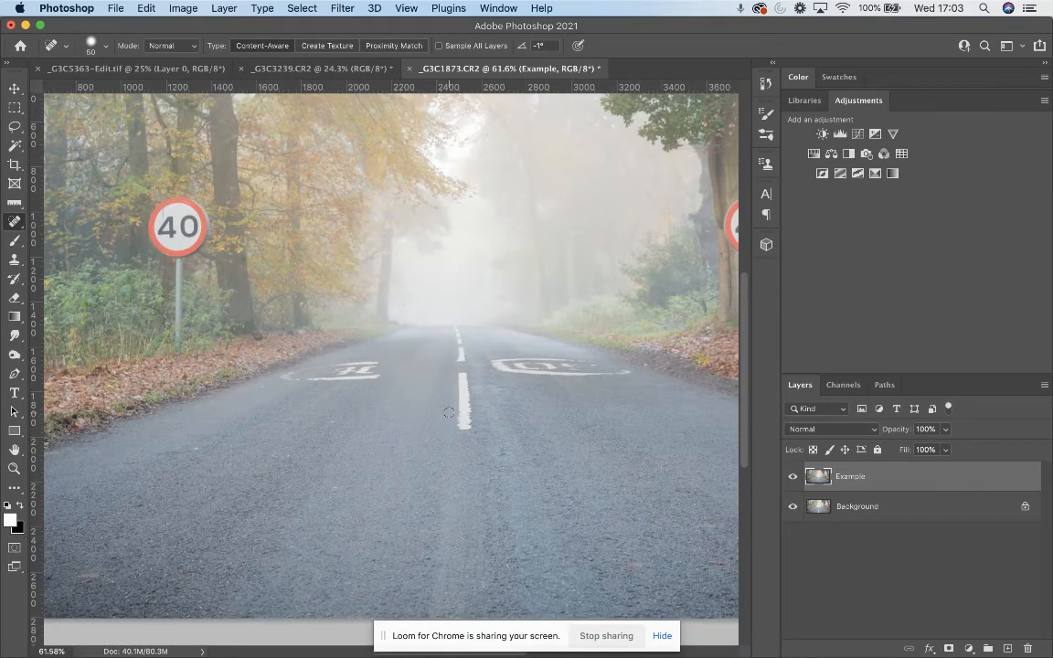
pyautogui.scroll(-2, 407, 367)
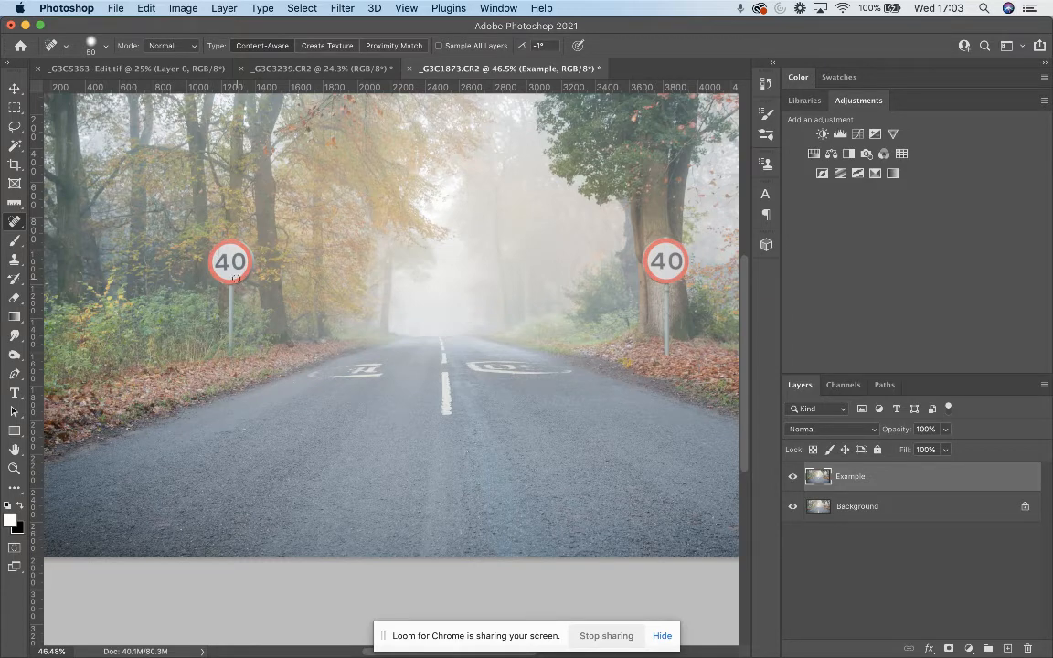
pyautogui.moveTo(235, 277)
pyautogui.mouseDown()
pyautogui.moveTo(234, 243)
pyautogui.moveTo(214, 247)
pyautogui.moveTo(222, 275)
pyautogui.moveTo(245, 271)
pyautogui.moveTo(225, 263)
pyautogui.moveTo(249, 261)
pyautogui.moveTo(235, 247)
pyautogui.moveTo(219, 264)
pyautogui.moveTo(236, 269)
pyautogui.moveTo(228, 284)
pyautogui.moveTo(213, 252)
pyautogui.moveTo(233, 242)
pyautogui.moveTo(204, 260)
pyautogui.moveTo(224, 218)
pyautogui.mouseUp()
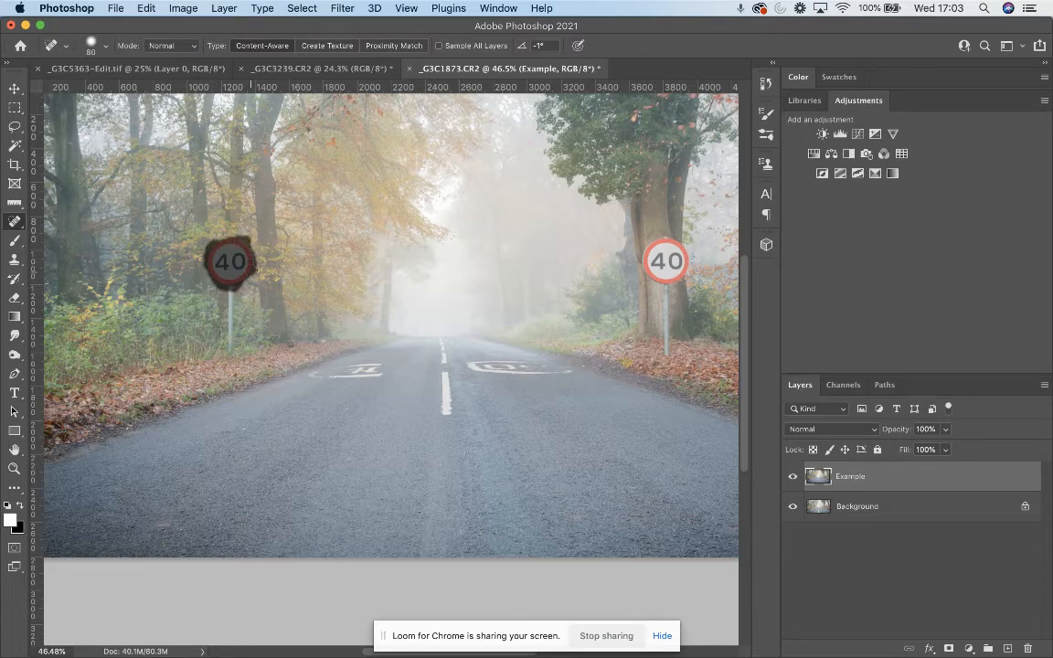
pyautogui.moveTo(250, 265); pyautogui.dragTo(248, 265)
# Heal away the remaining post of the left roadside sign along its full length
pyautogui.scroll(6, 251, 267)
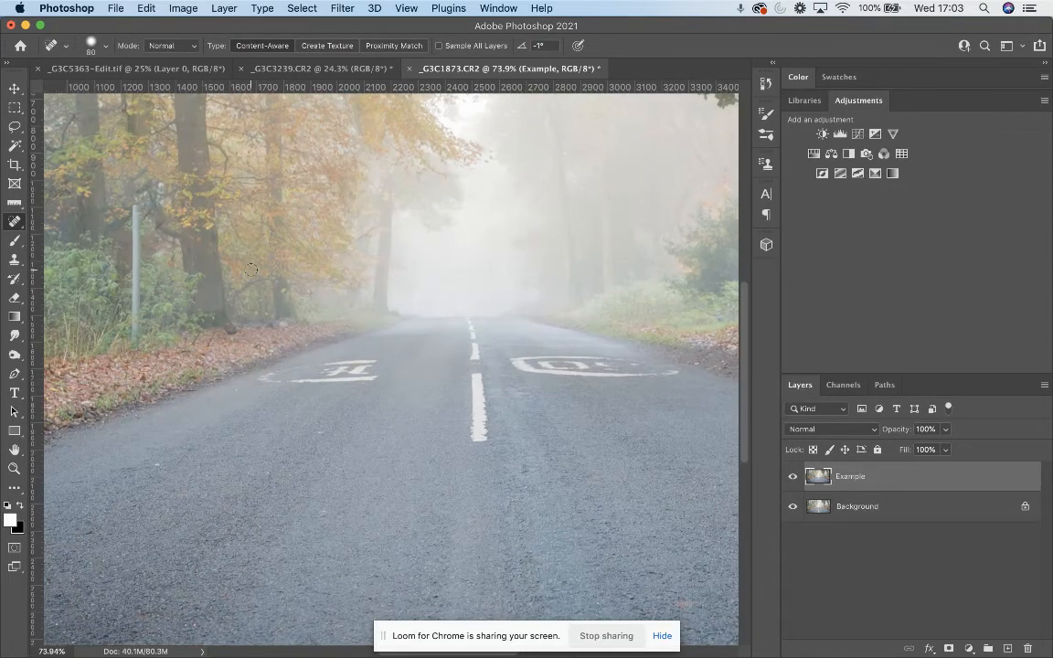
pyautogui.scroll(5, 251, 270)
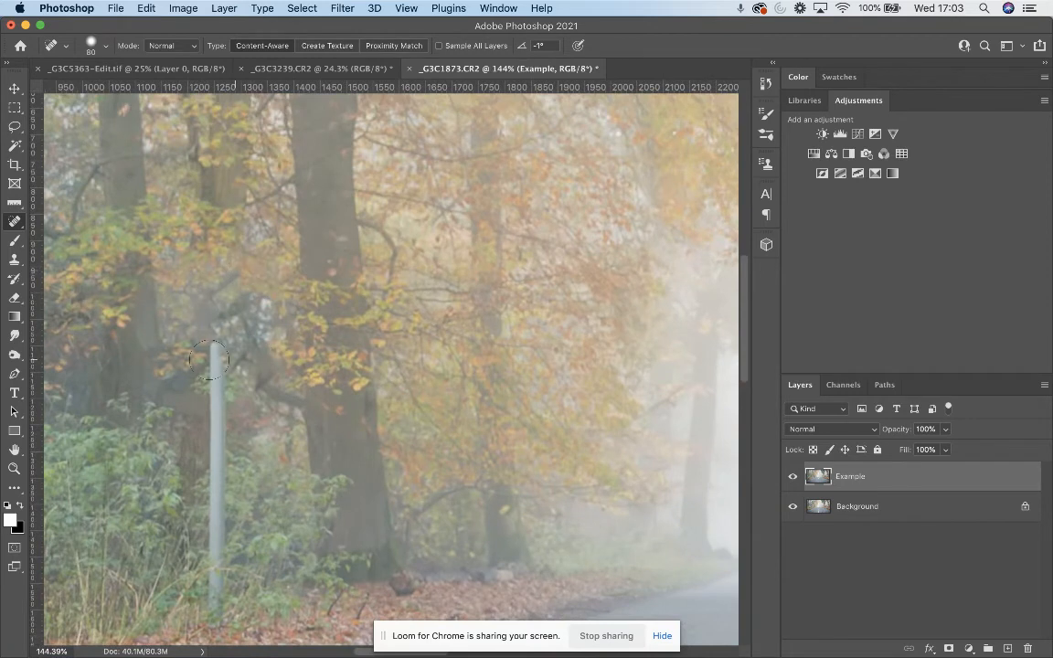
pyautogui.moveTo(216, 350); pyautogui.dragTo(213, 556)
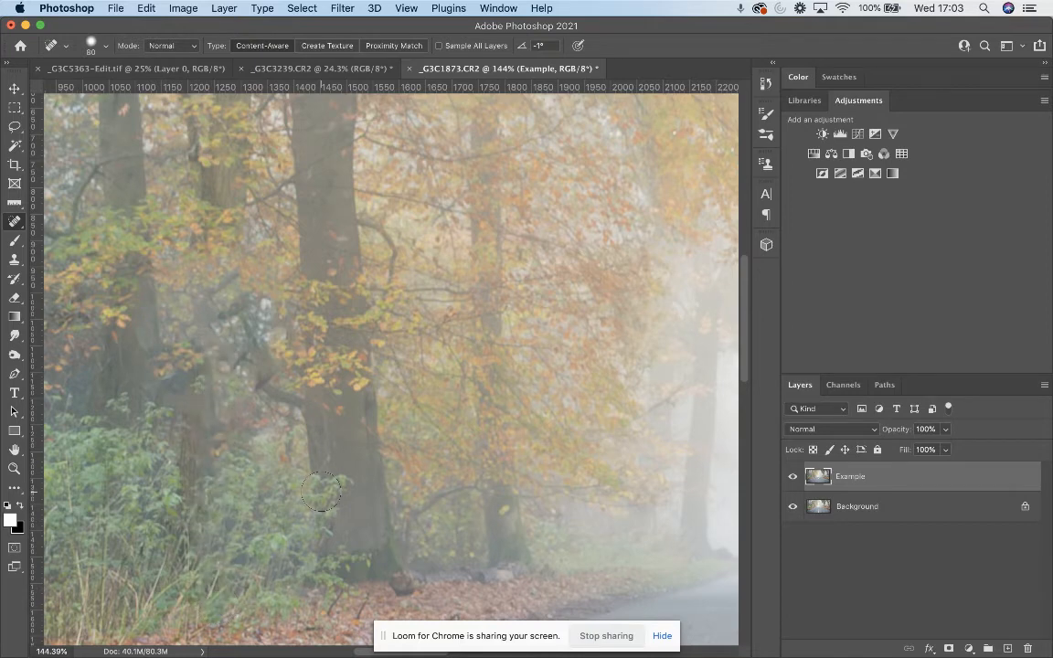
# Compare the whole image before and after healing by hiding and showing the Example layer twice
pyautogui.scroll(-10, 321, 492)
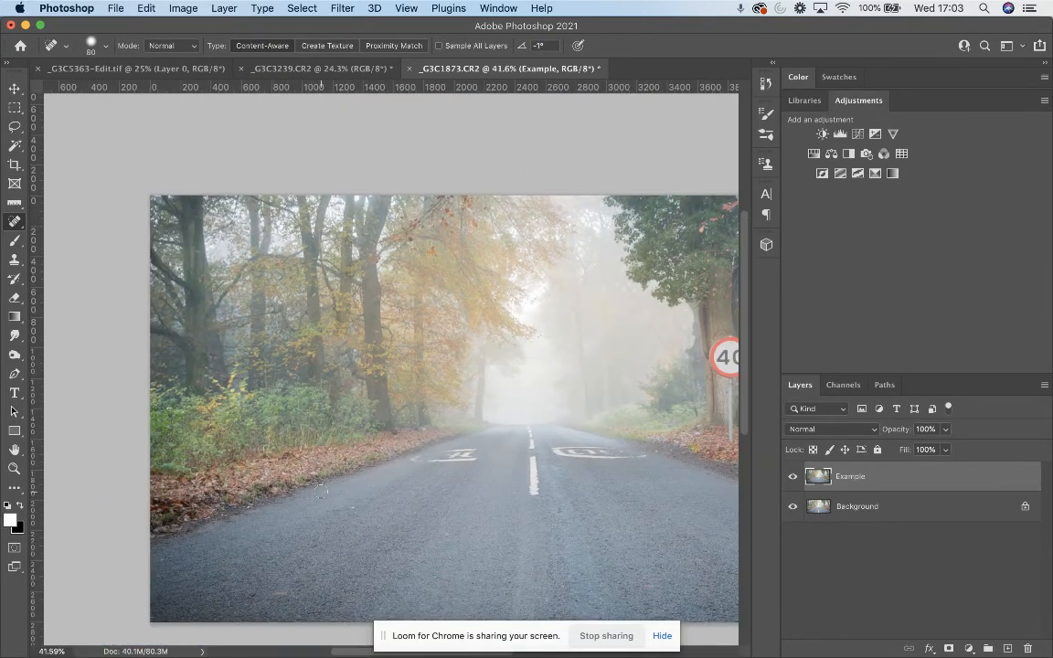
pyautogui.scroll(-2, 321, 492)
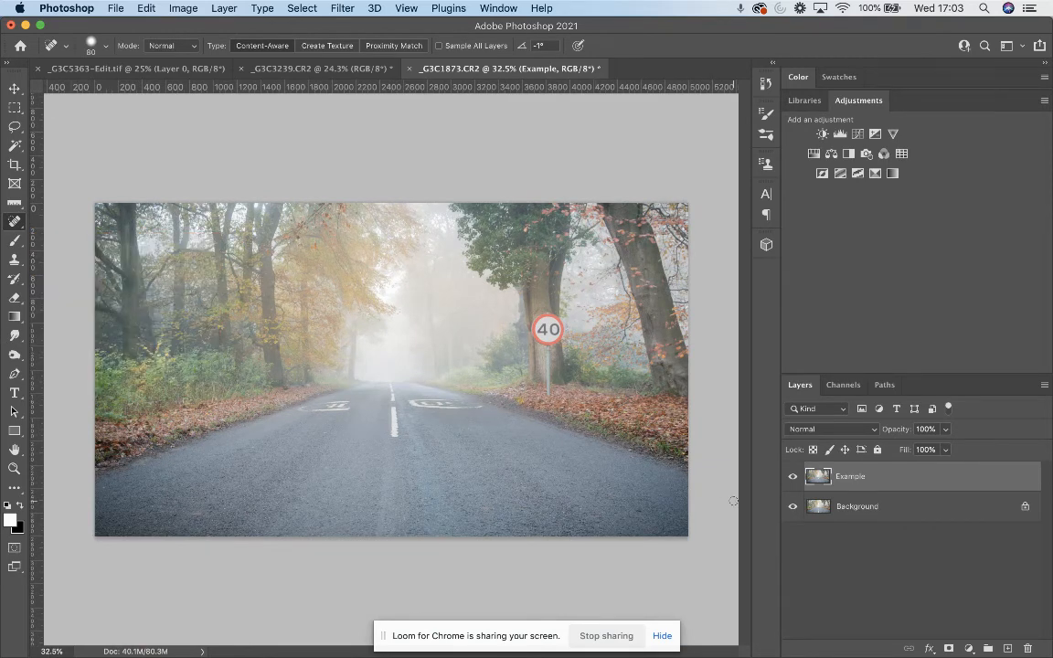
pyautogui.click(793, 477)
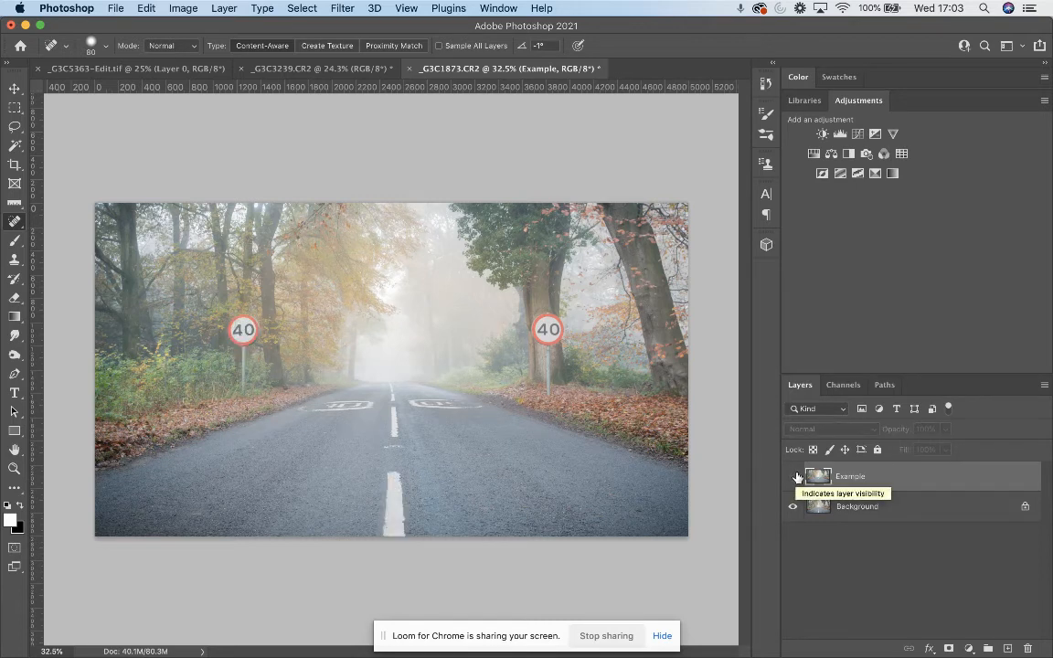
pyautogui.click(793, 476)
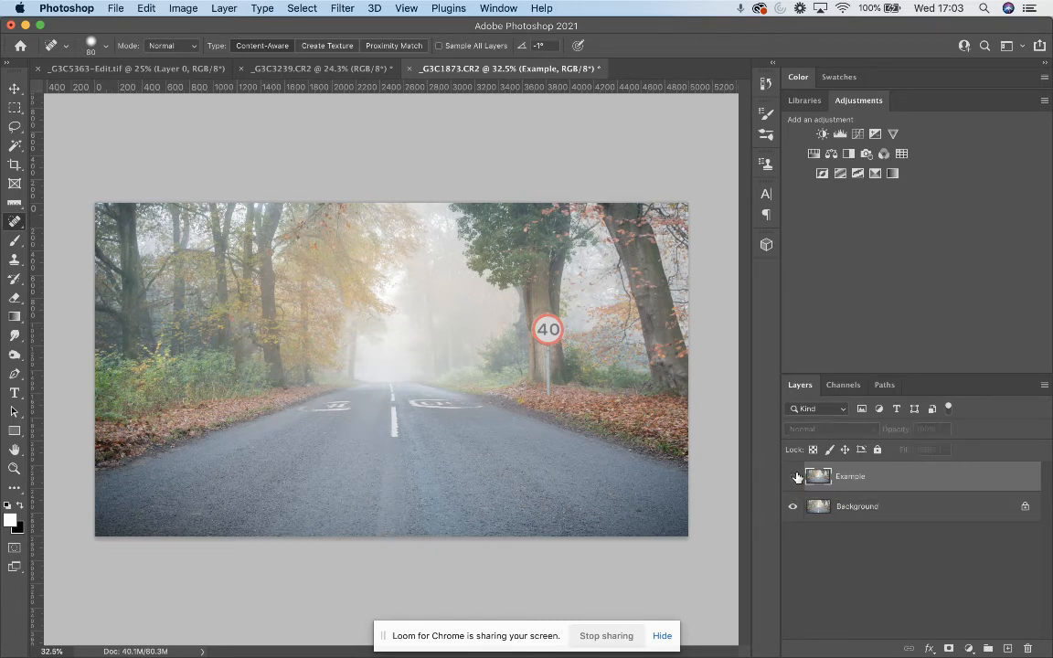
pyautogui.click(794, 476)
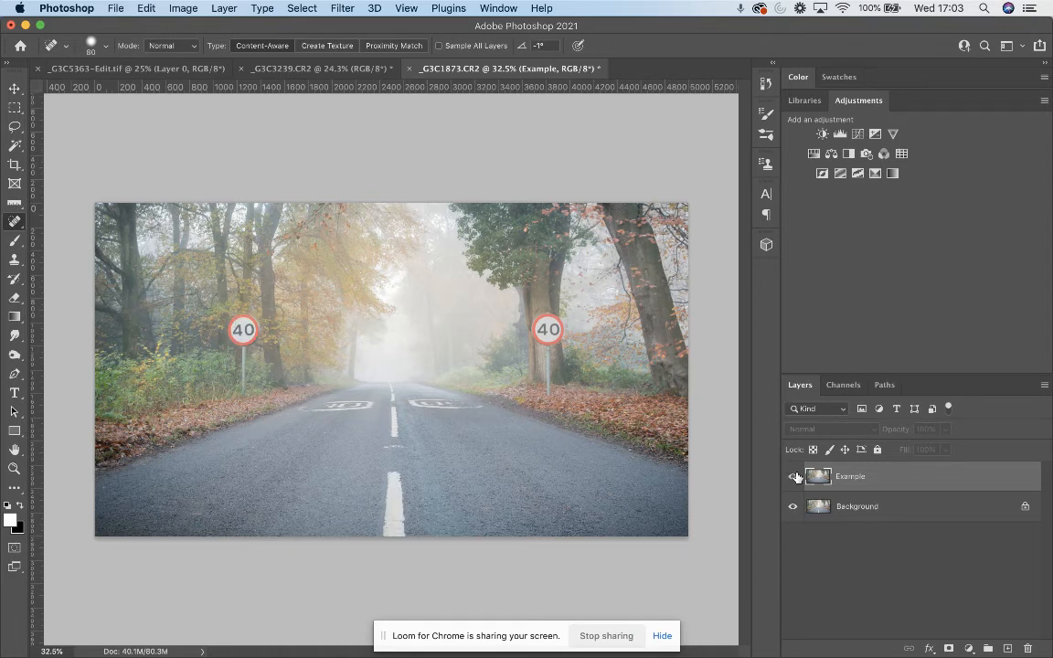
pyautogui.click(793, 476)
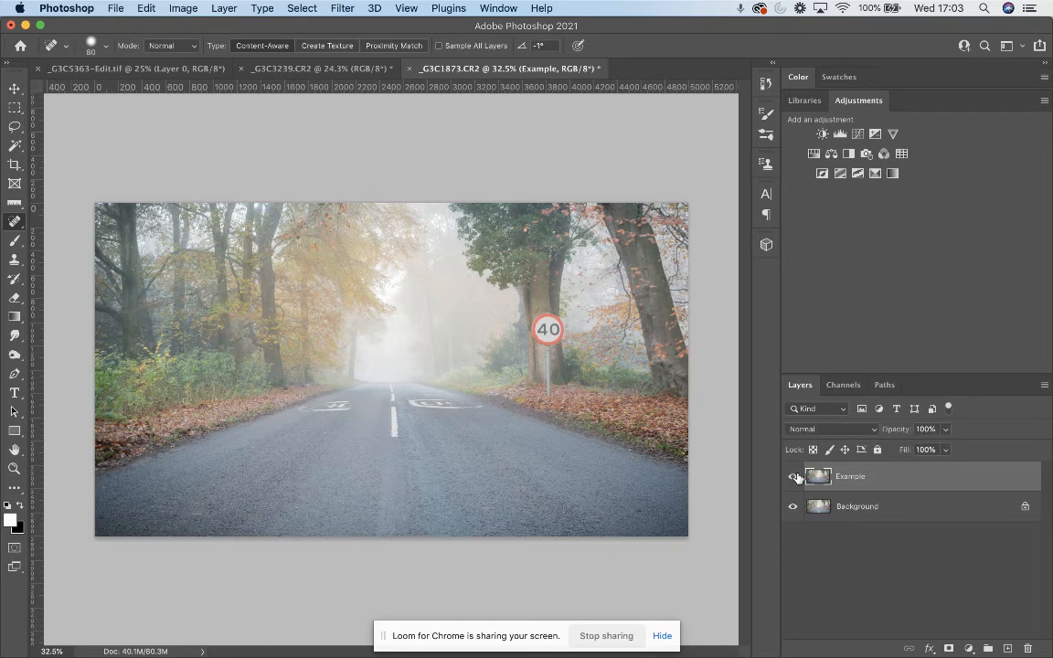